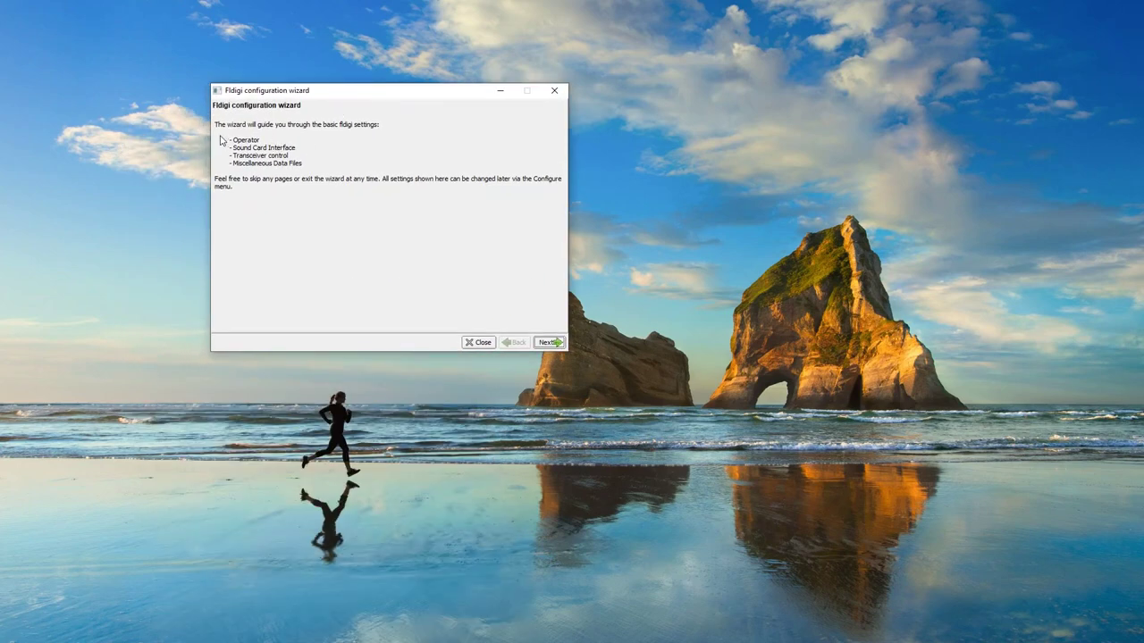
- Advance the configuration wizard from its introduction to the Operator page
click(550, 342)
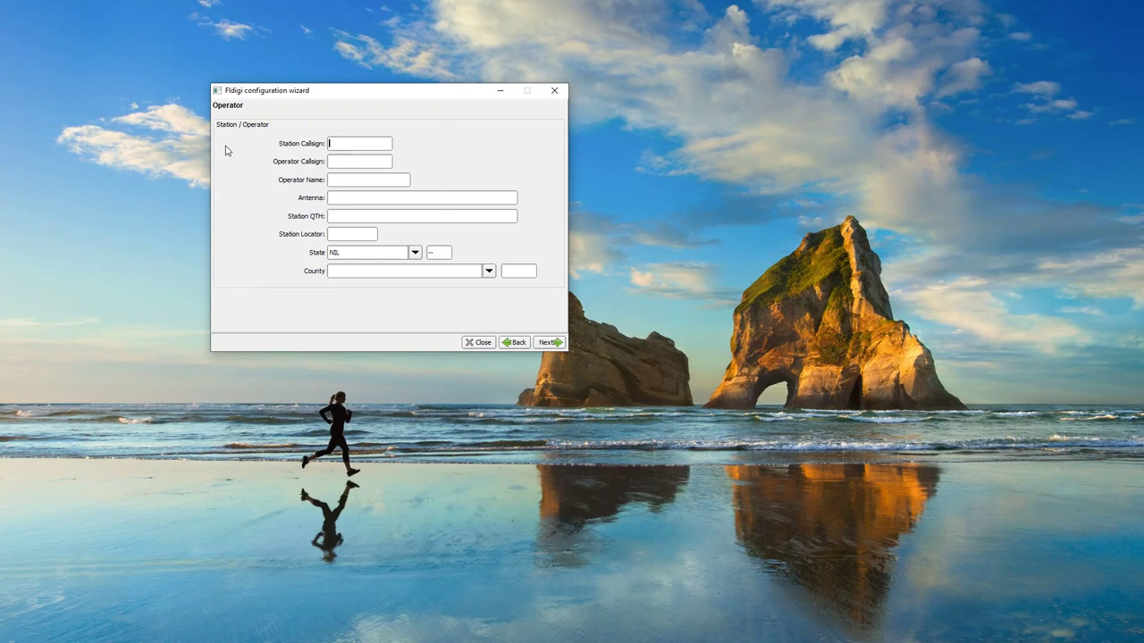
- Enter the callsign, operator name, 'Home Brew Dipole' antenna, QTH and DM04 locator
text(AG6AG)
text(AG6AG)
text(Stu)
text(Home)
text( Br)
text(u)
key(BackSpace)
text(ew Di)
text(po)
text(le)
text(Newb)
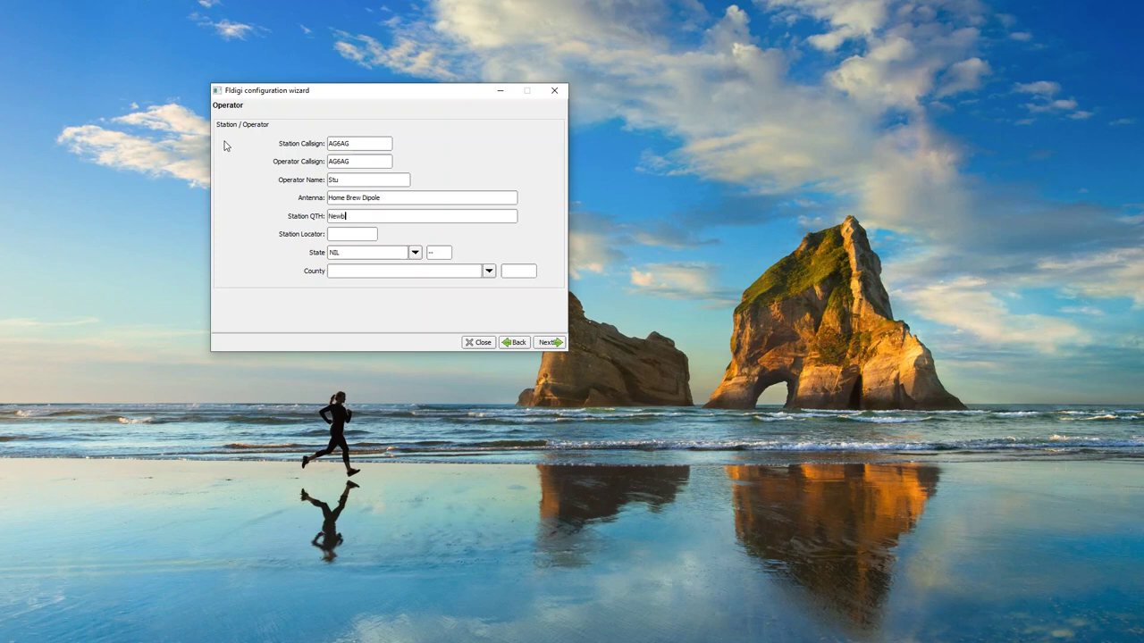
text(ury Par)
text(k, CA)
text( - USA)
text(D)
text(M0)
text(4)
- Choose California as the state and Ventura as the county, then continue to Audio
click(415, 255)
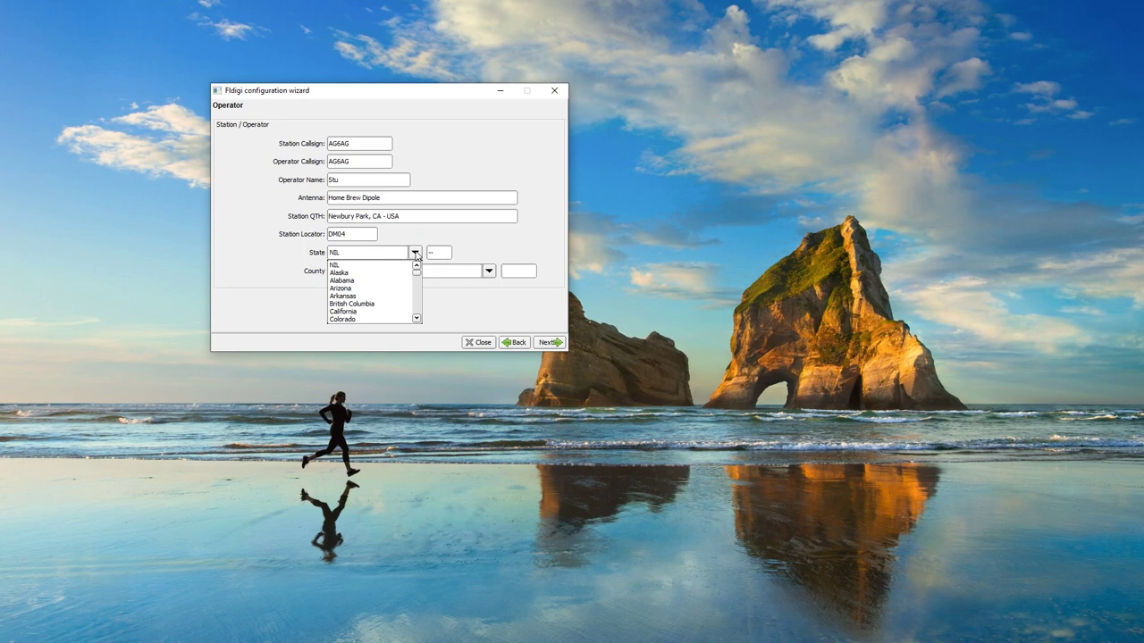
click(356, 312)
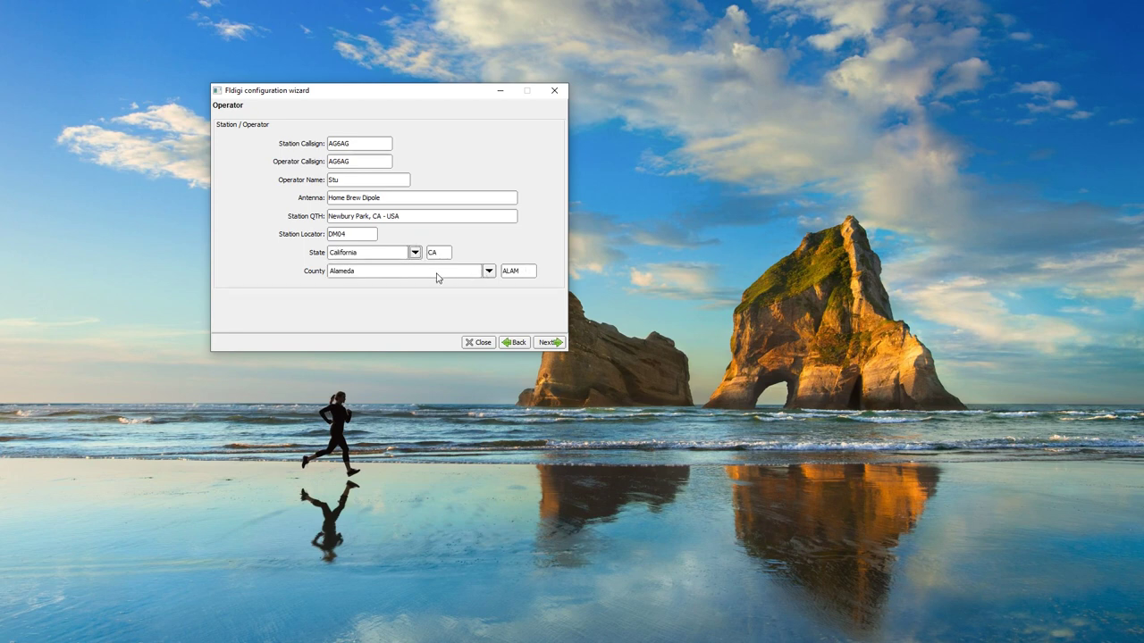
click(489, 272)
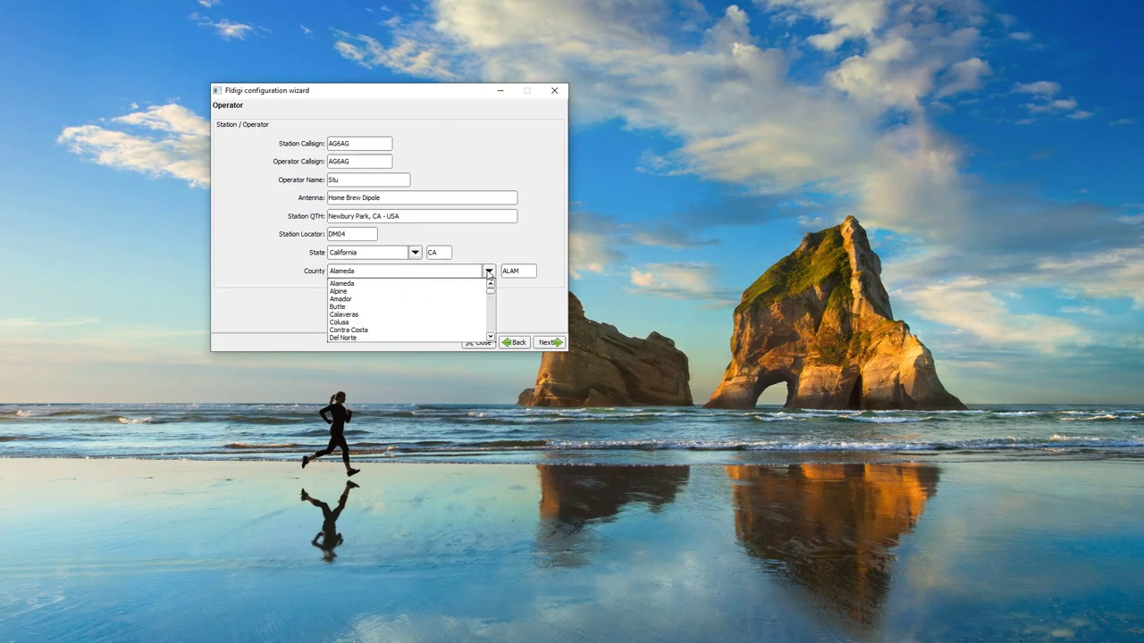
key(v)
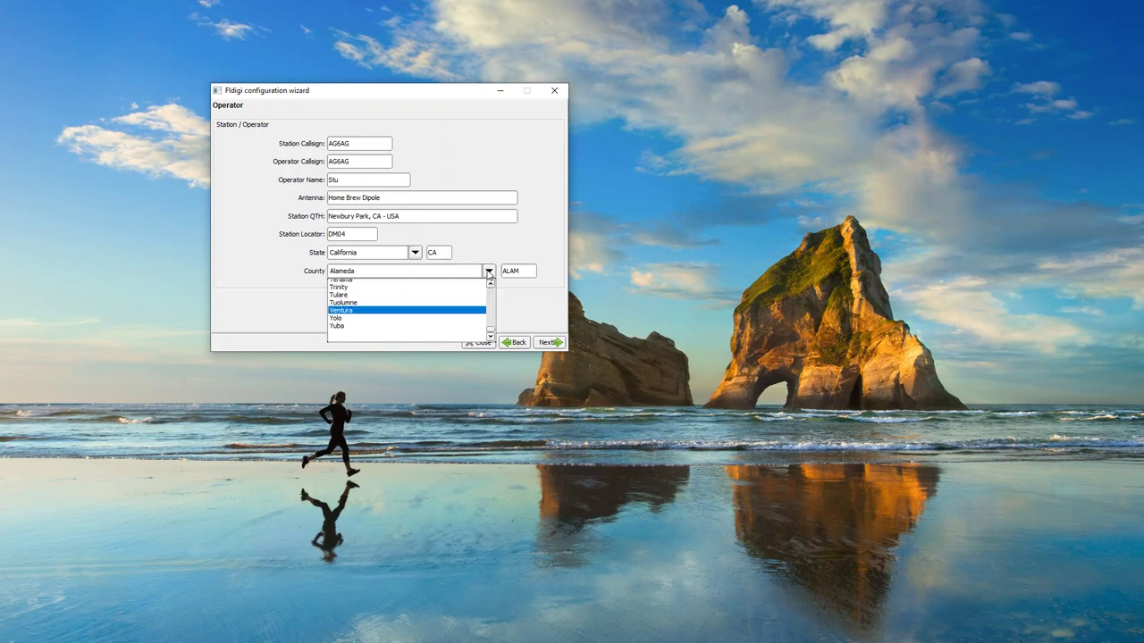
click(340, 312)
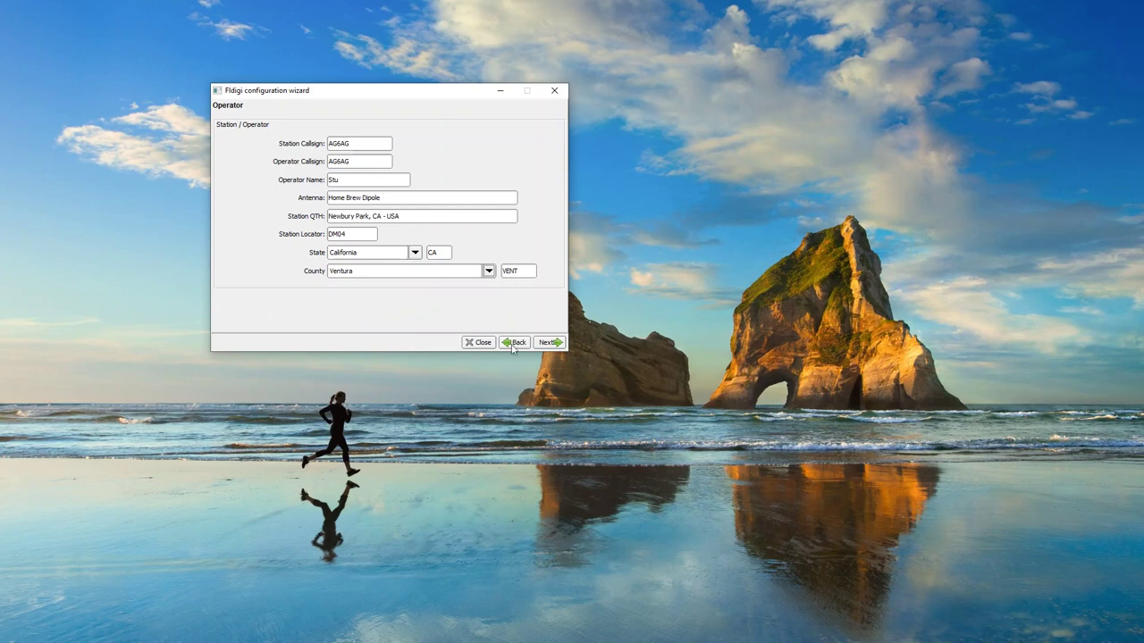
click(547, 343)
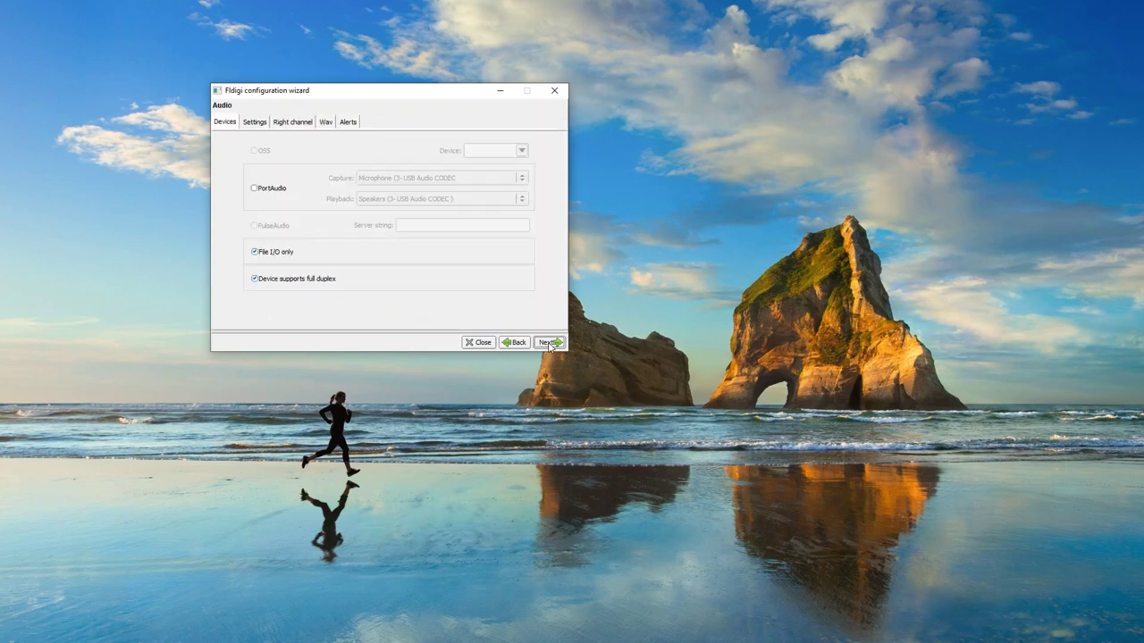
- Use PortAudio with Microphone (3- USB Audio CODEC) capture and Speakers (3- USB Audio CODEC) playback
click(254, 189)
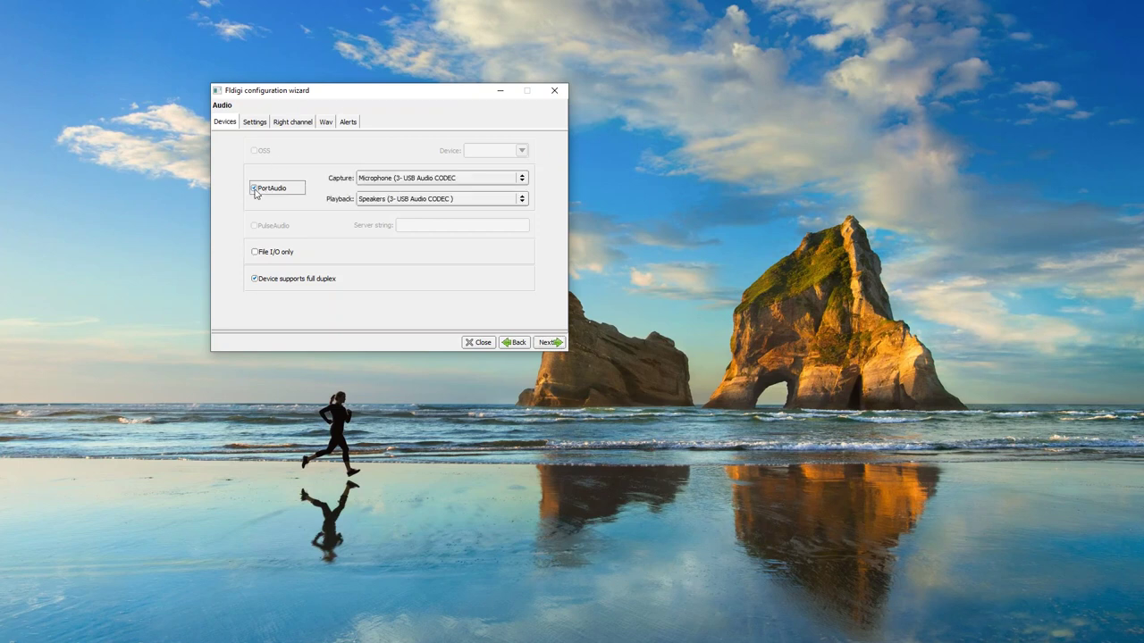
click(522, 179)
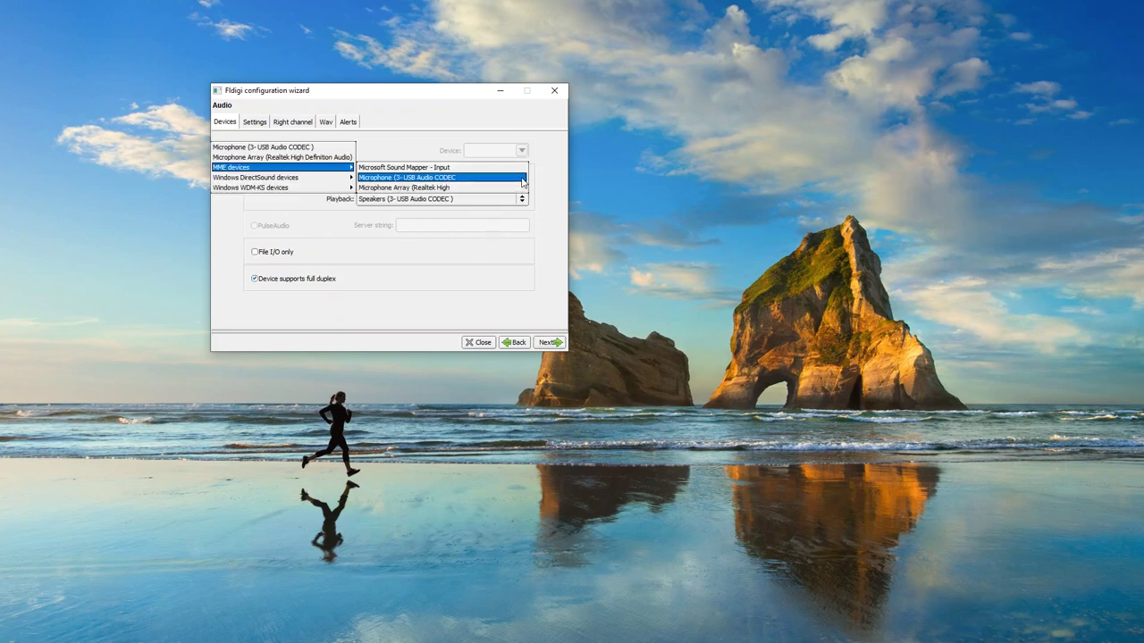
click(239, 148)
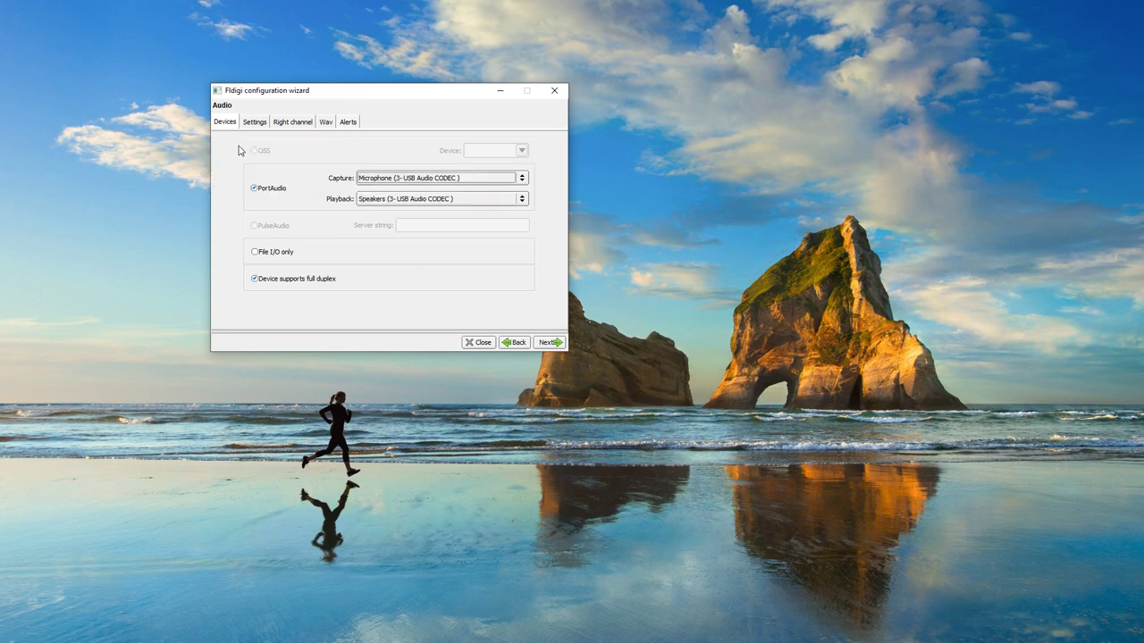
click(523, 198)
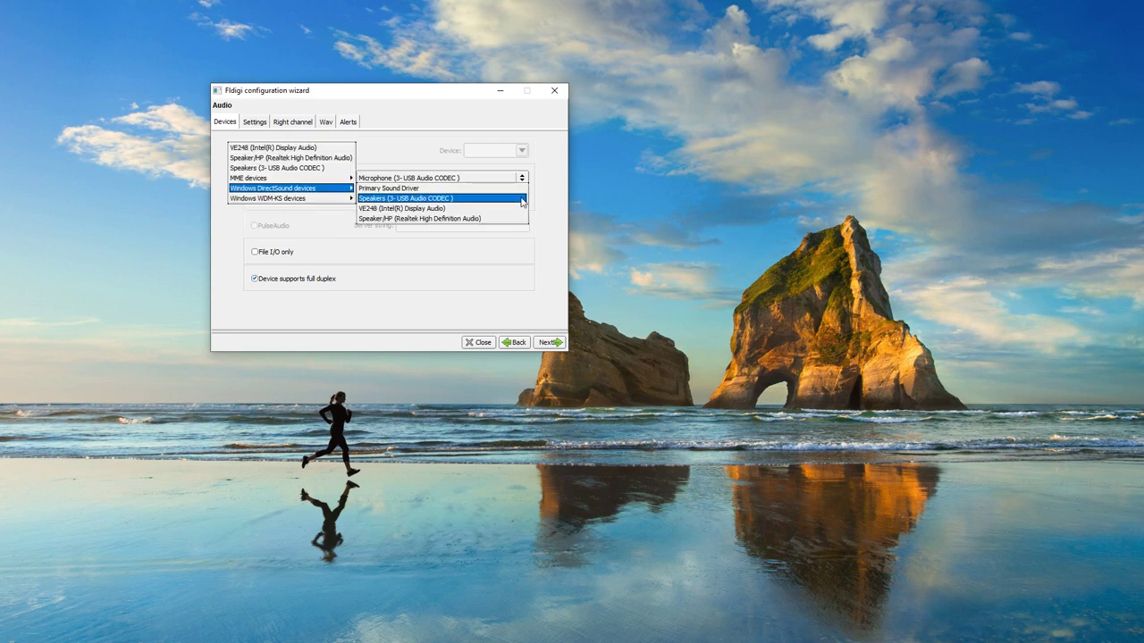
mouse_move(304, 198)
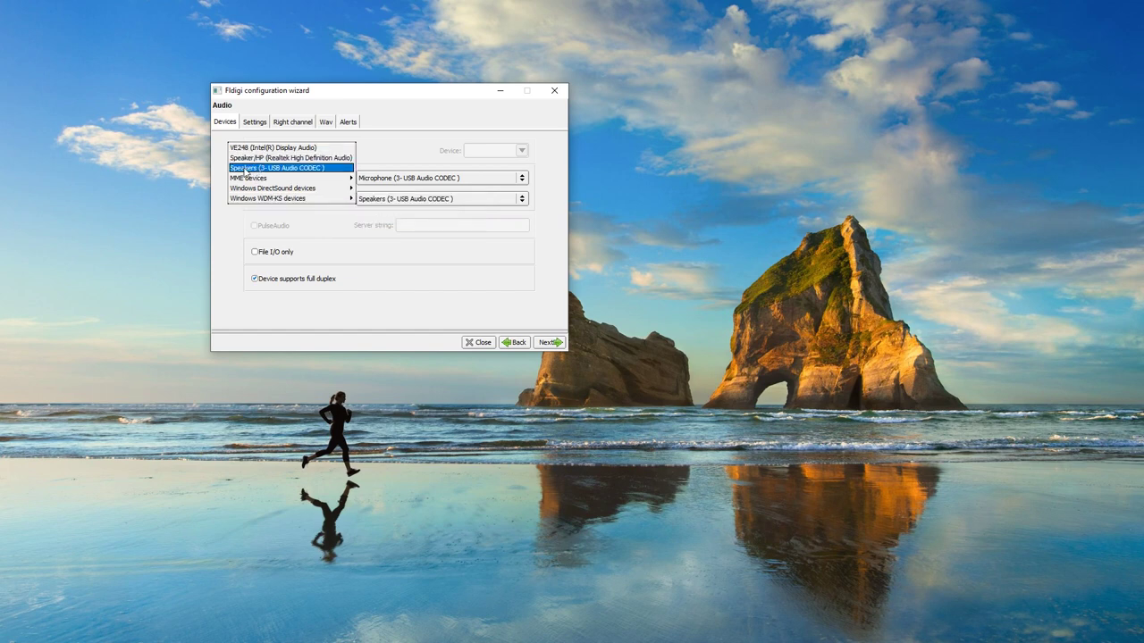
click(244, 170)
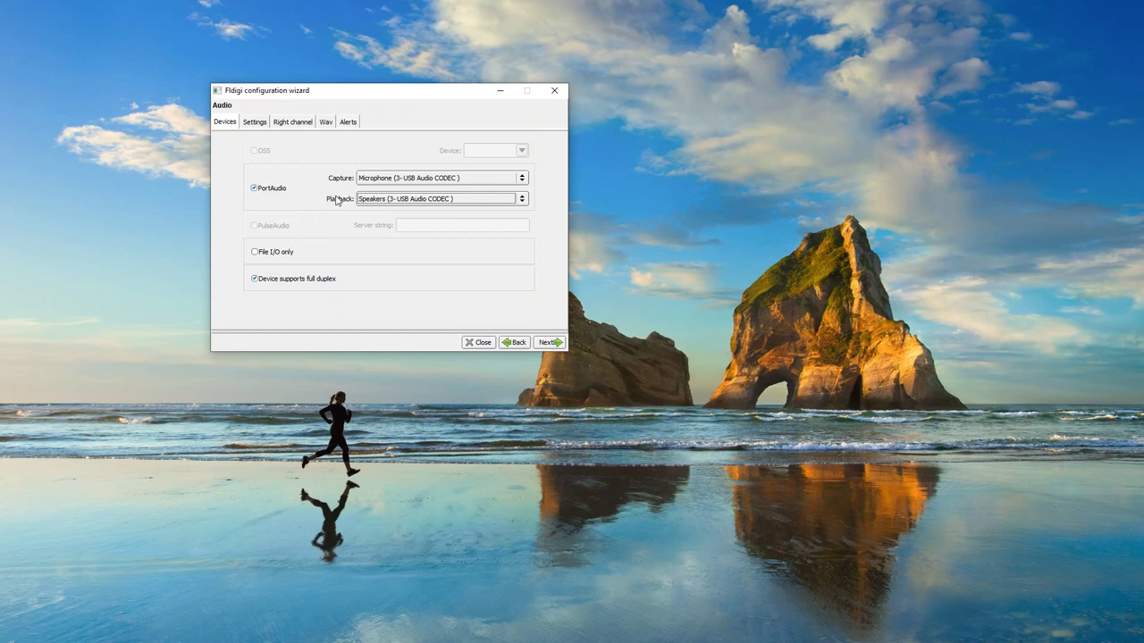
- Review the Settings, Right channel, Wav and Alerts options unchanged, then proceed to the Rig page
click(256, 125)
click(287, 124)
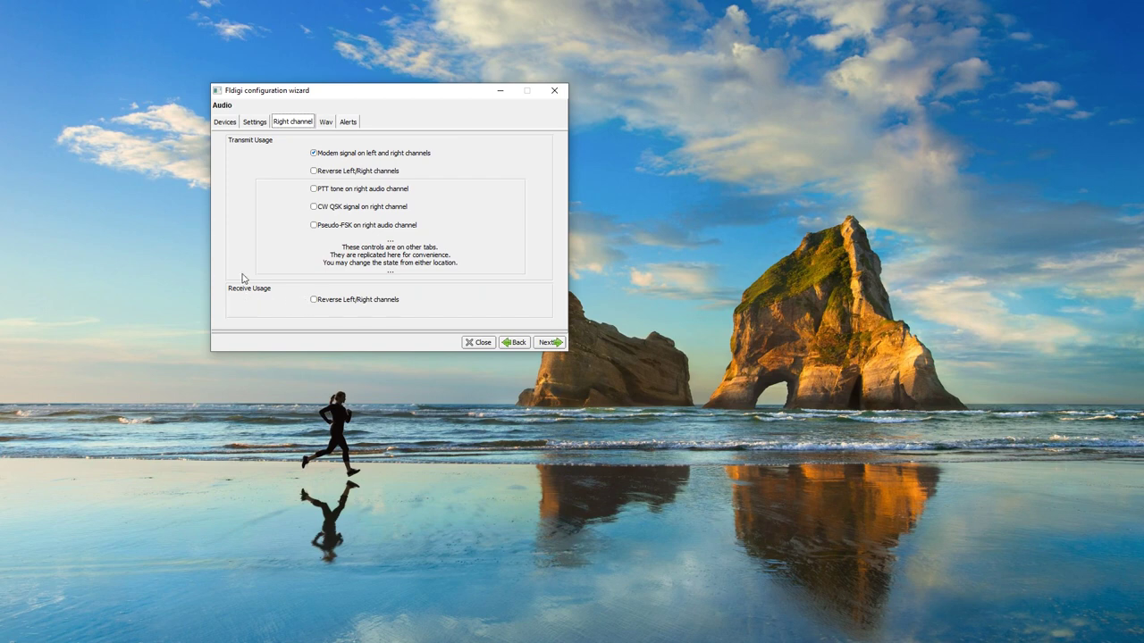
click(322, 124)
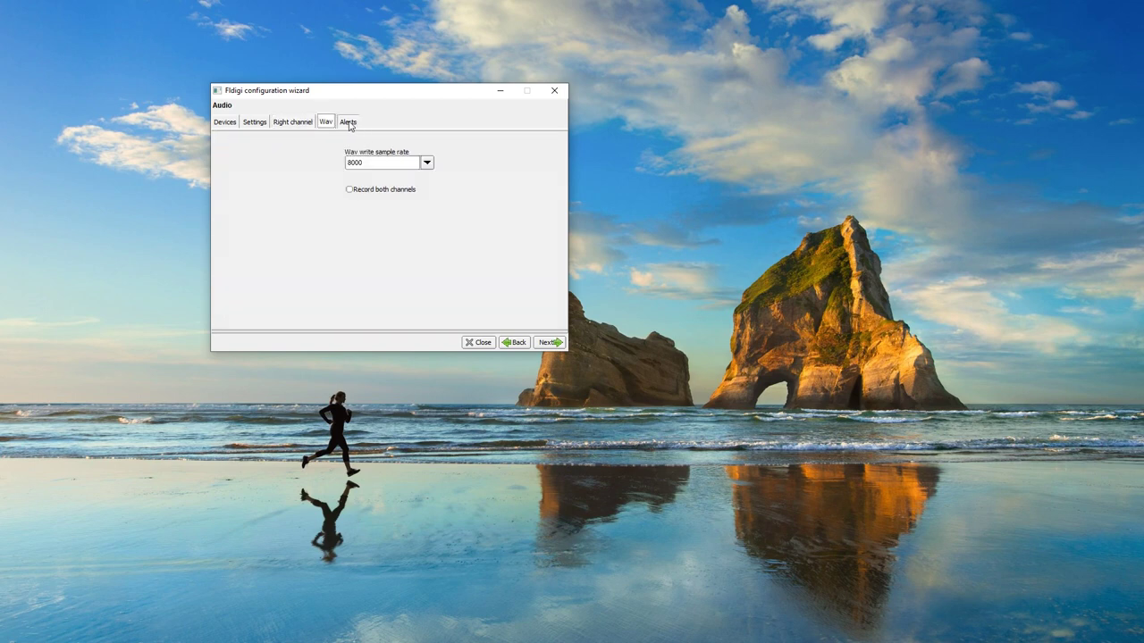
click(348, 124)
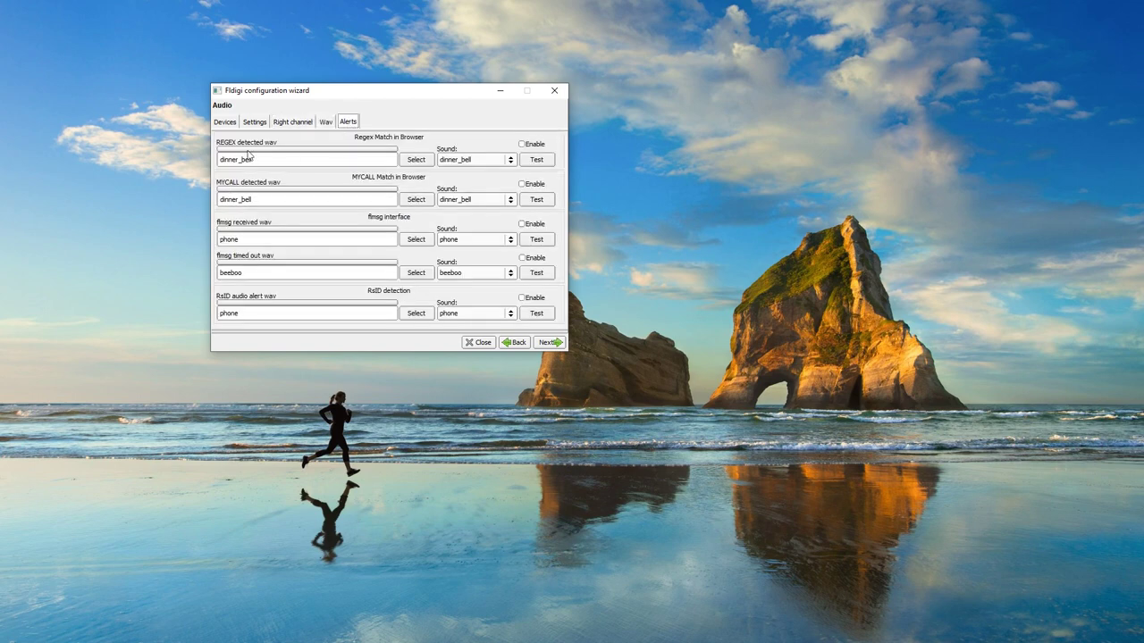
click(550, 342)
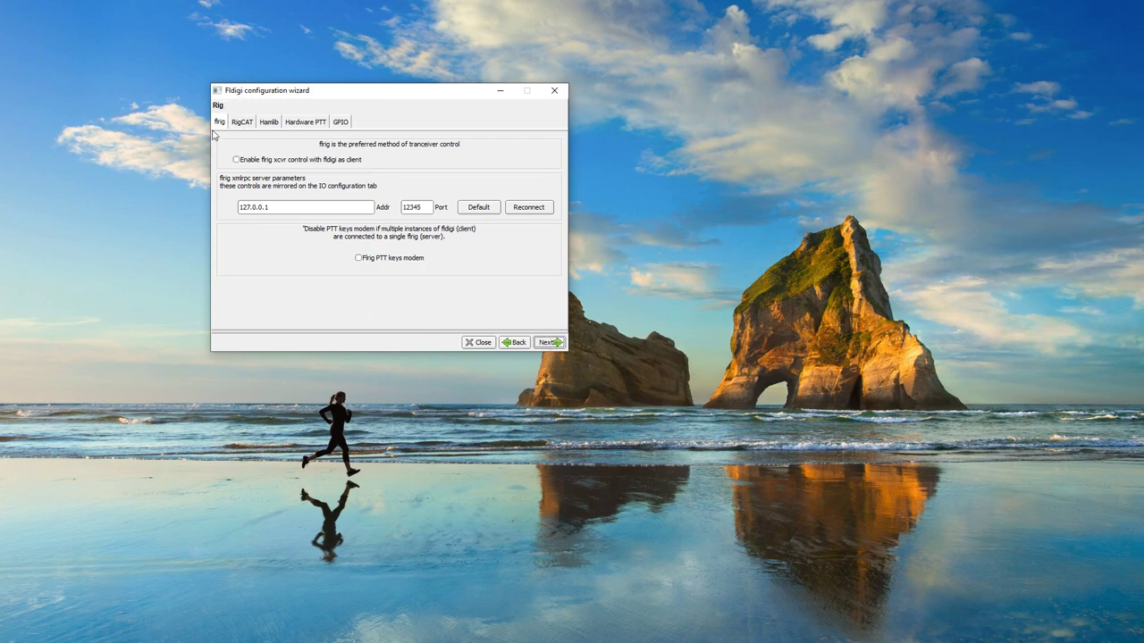
- Enable Hamlib rig control with Yaesu FT-991 (Stable) as the rig model
click(269, 122)
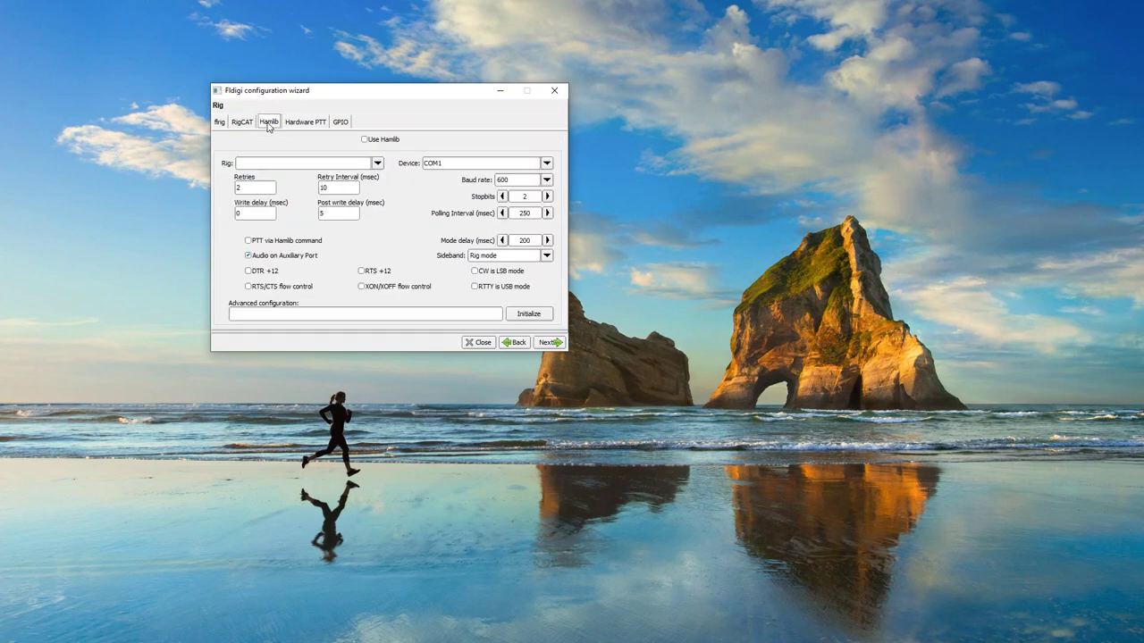
click(363, 140)
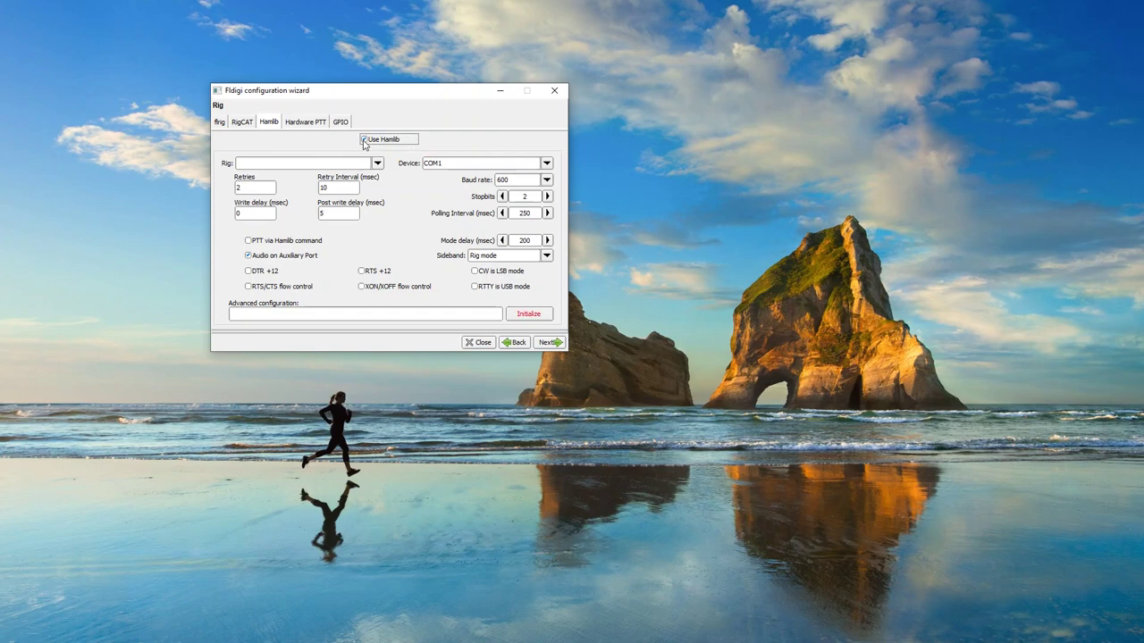
click(378, 164)
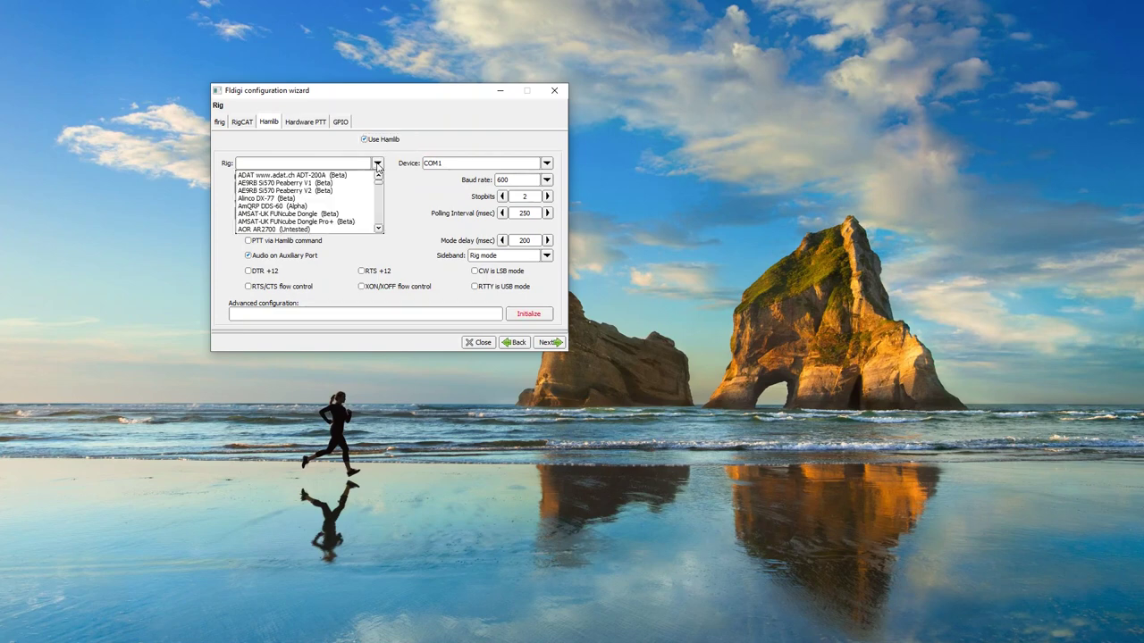
drag(378, 185, 377, 225)
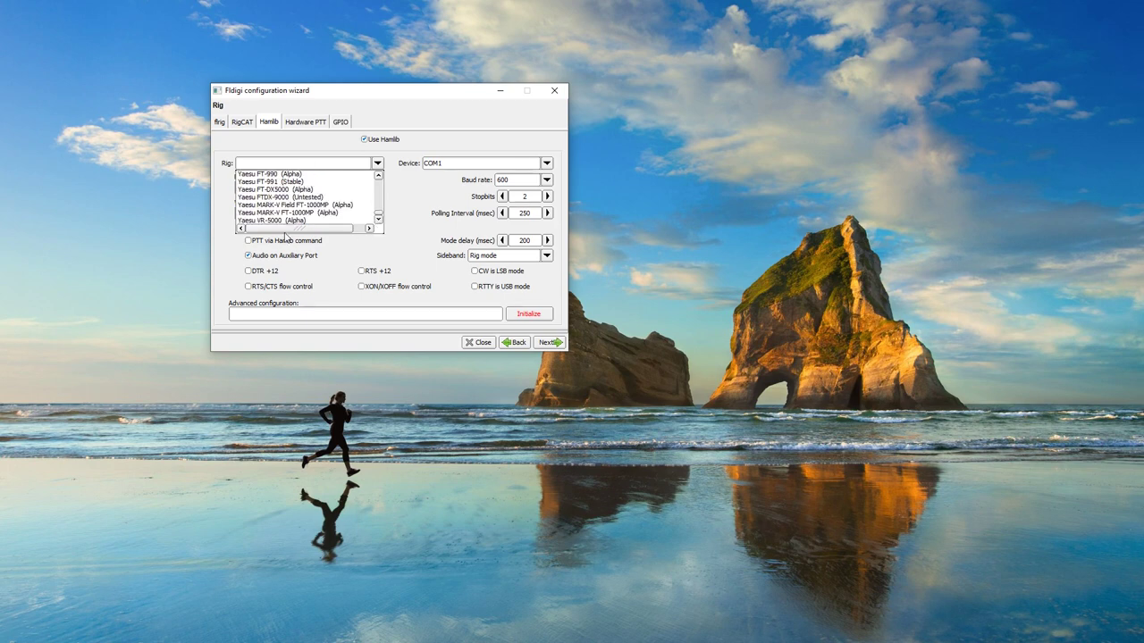
click(256, 174)
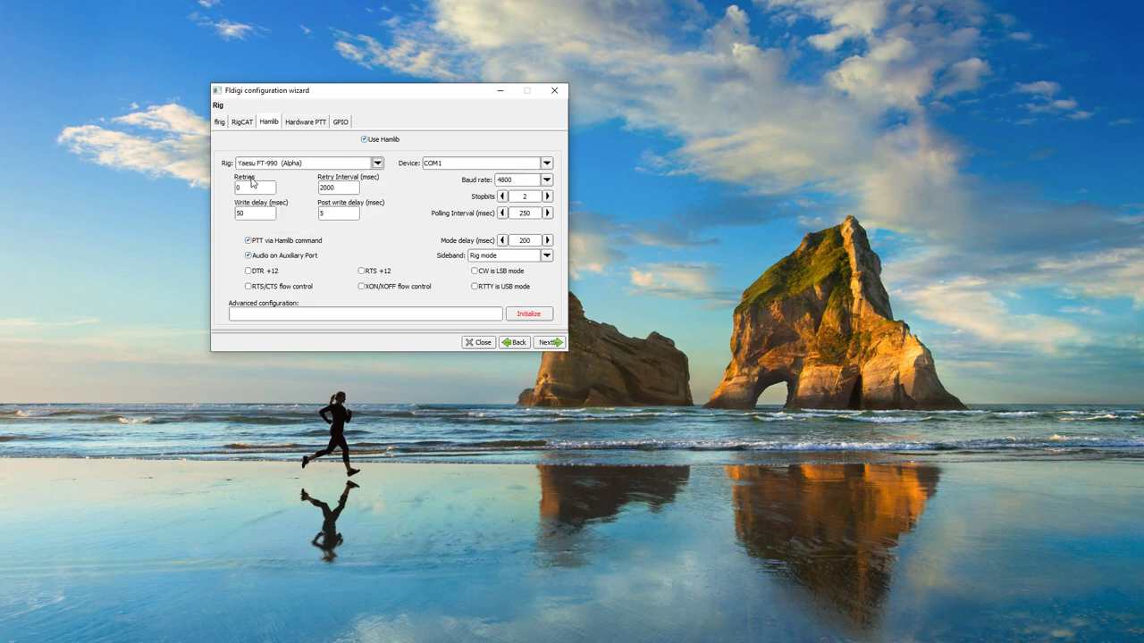
click(377, 164)
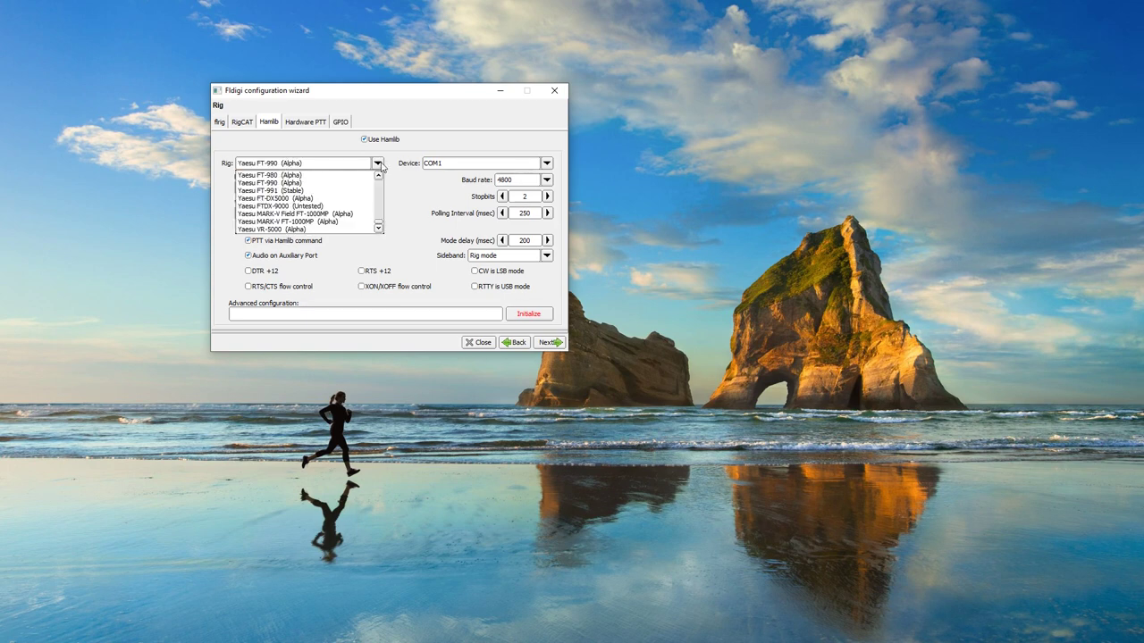
click(267, 191)
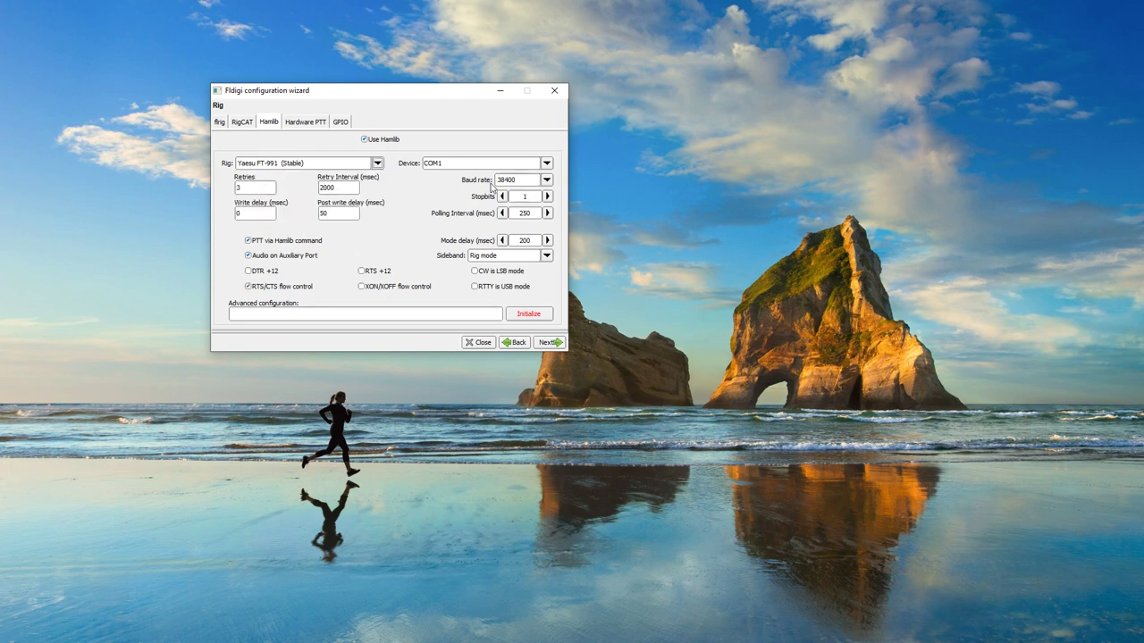
- Set the device to COM11, disable RTS/CTS, initialize Hamlib, and advance to Tabular data sources
click(546, 164)
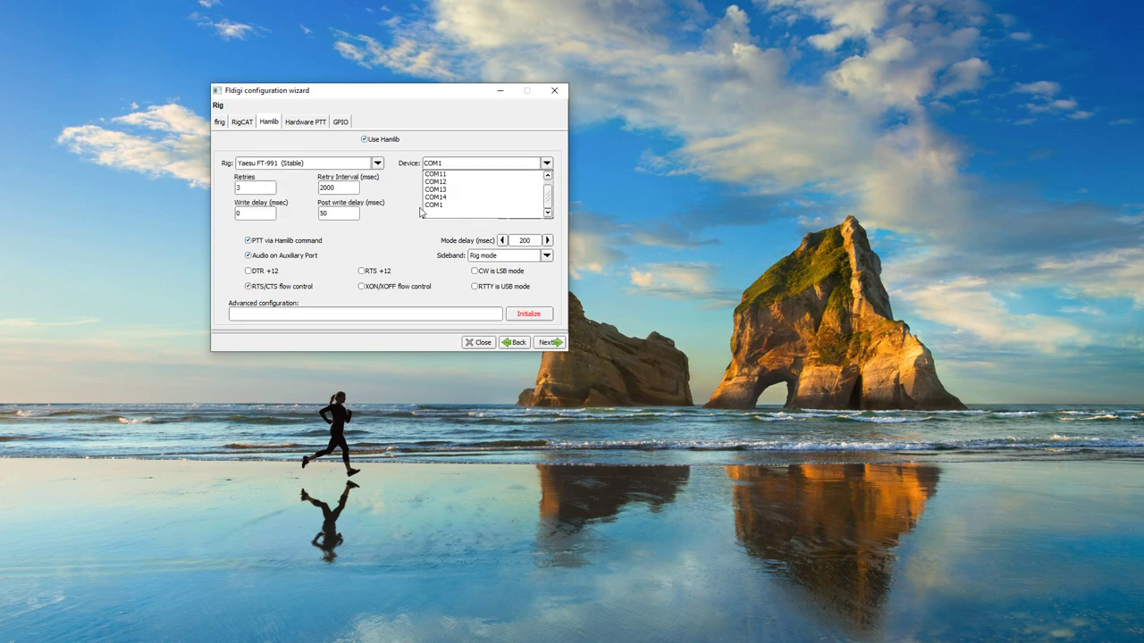
click(433, 176)
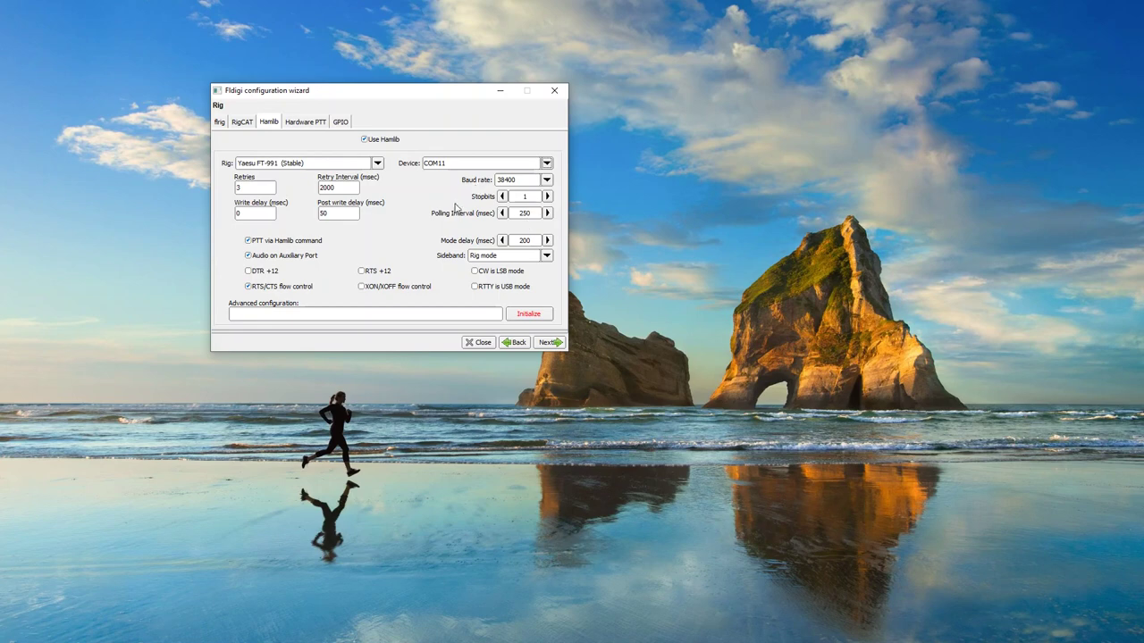
click(248, 287)
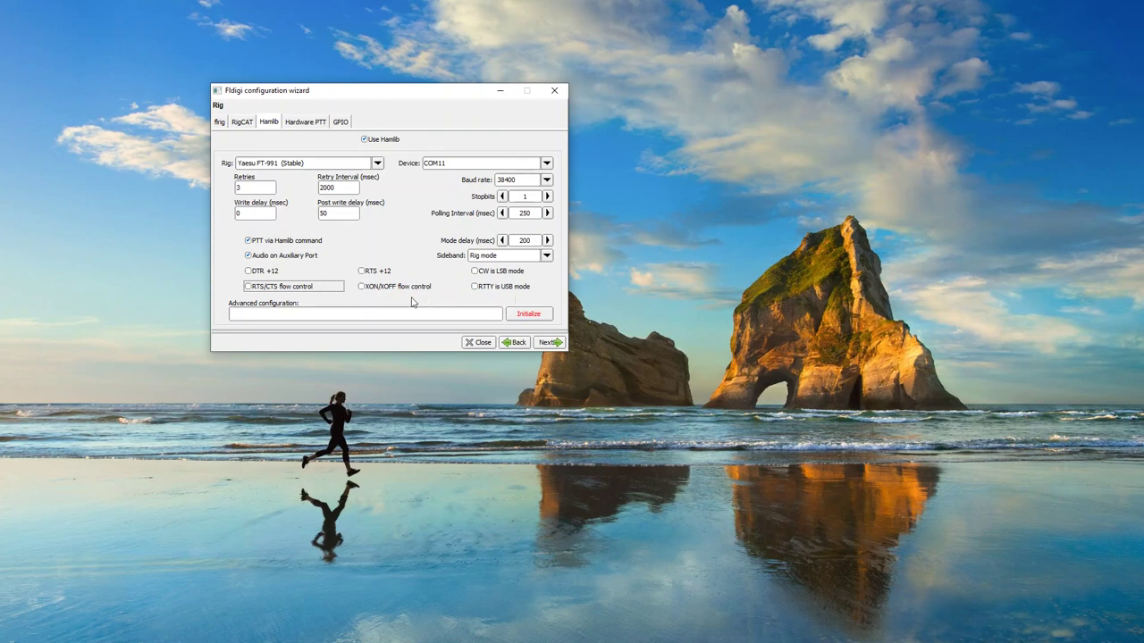
click(528, 316)
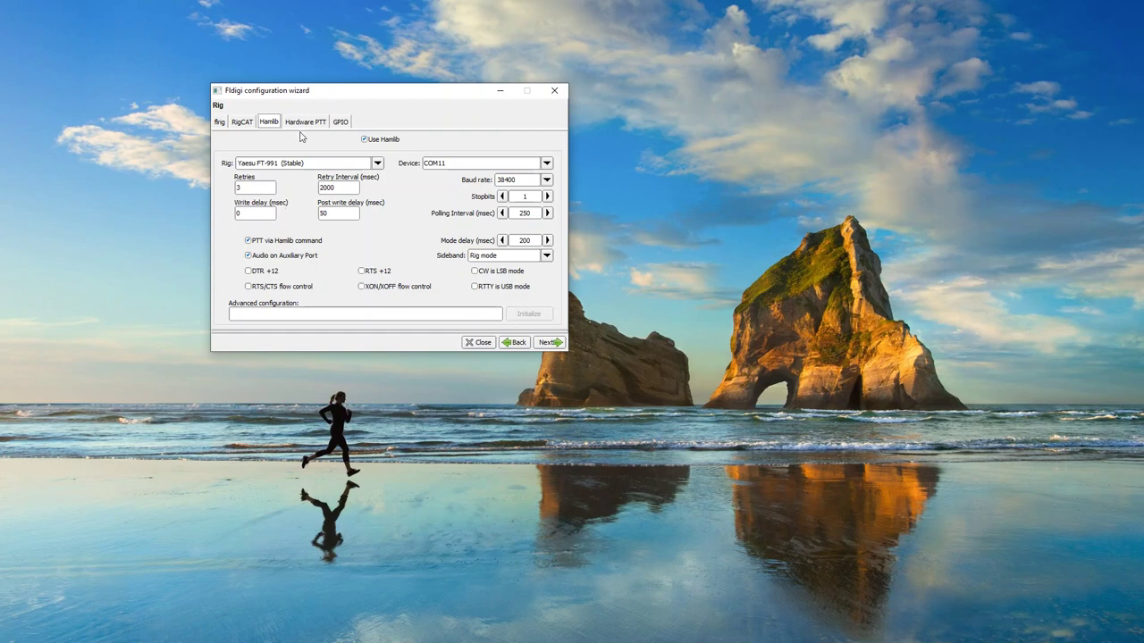
click(549, 343)
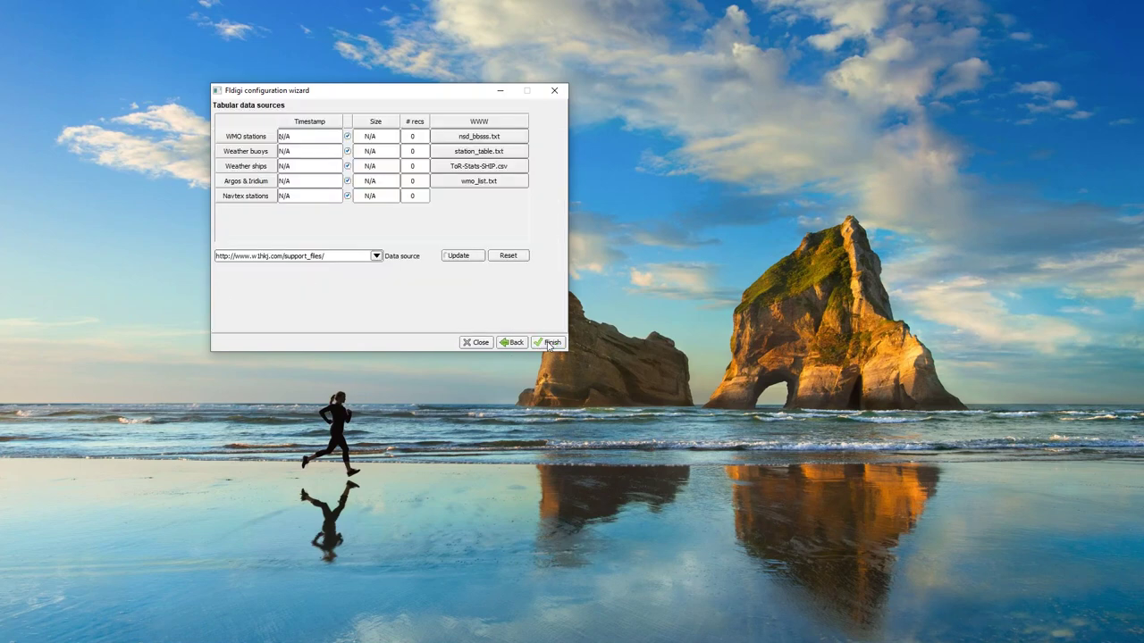
- Finish the wizard to open the main window with the FT-991 reading 7074.000
click(549, 343)
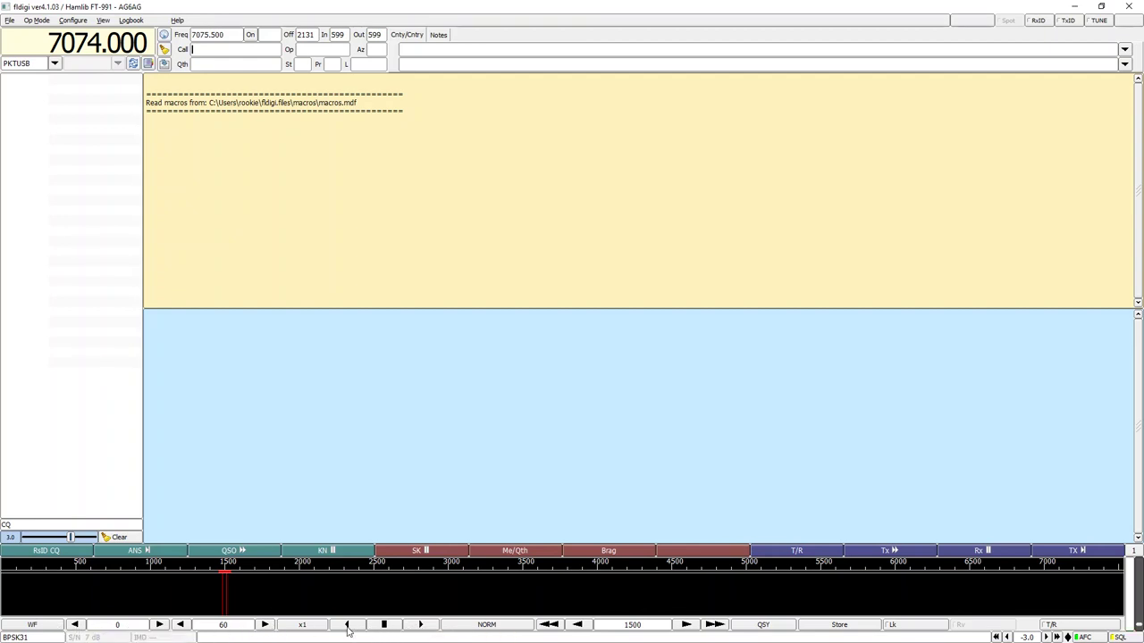
- Zoom the waterfall to x2 and lower its reference level
click(302, 625)
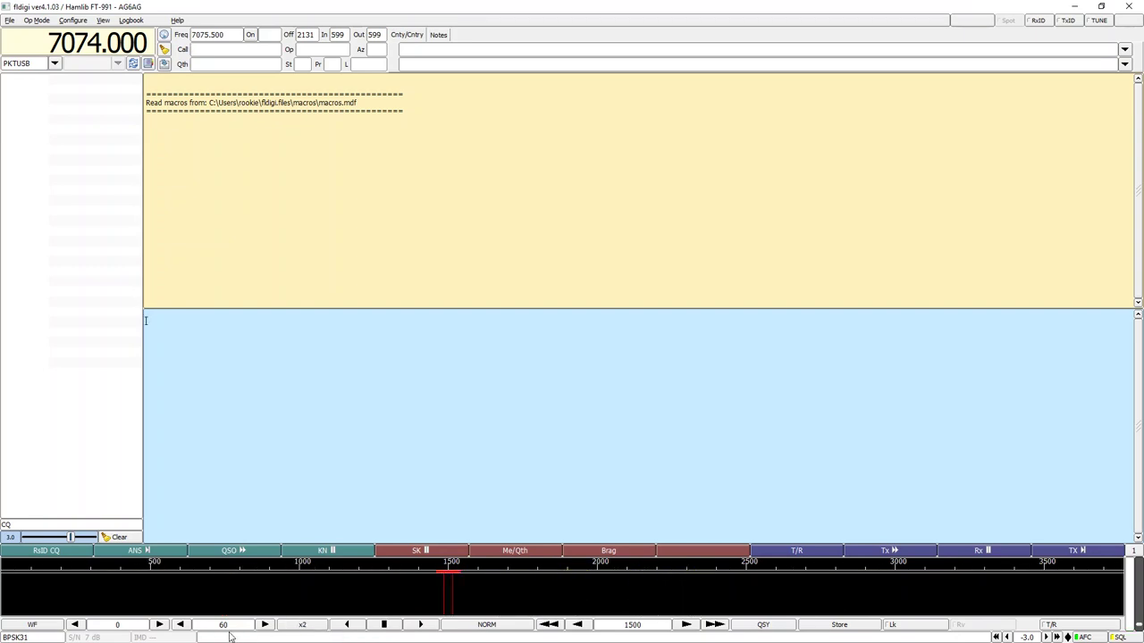
click(76, 625)
click(76, 625)
click(76, 625)
click(76, 625)
click(76, 625)
click(76, 626)
- Widen the waterfall range to 80 and settle the reference level at -20
click(264, 624)
click(264, 624)
click(263, 624)
click(263, 625)
click(264, 624)
click(264, 625)
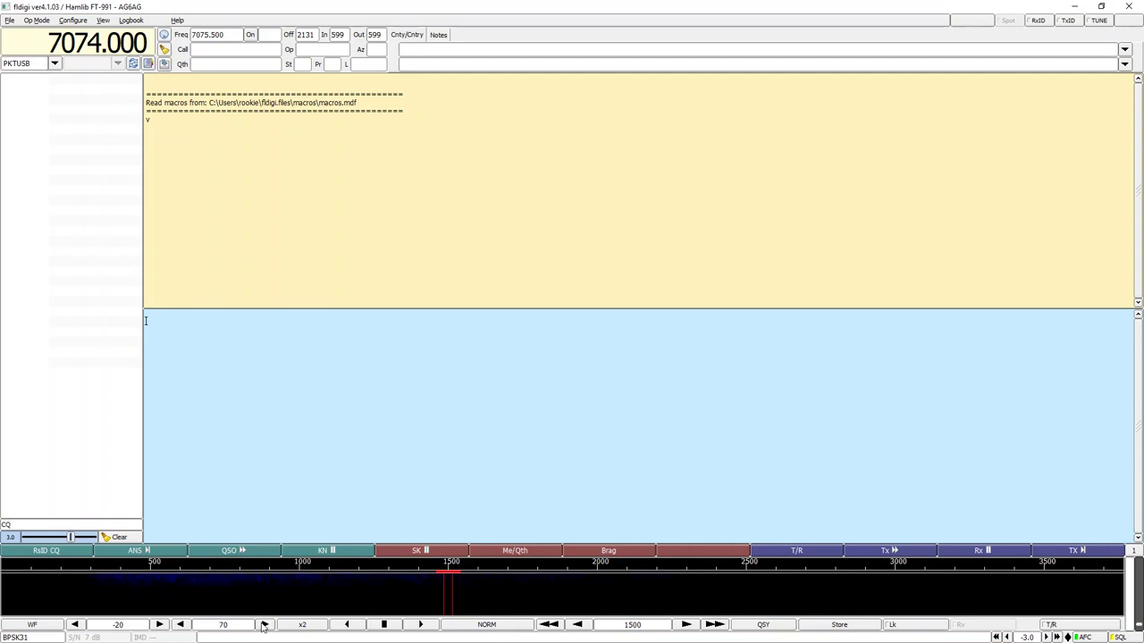
click(263, 625)
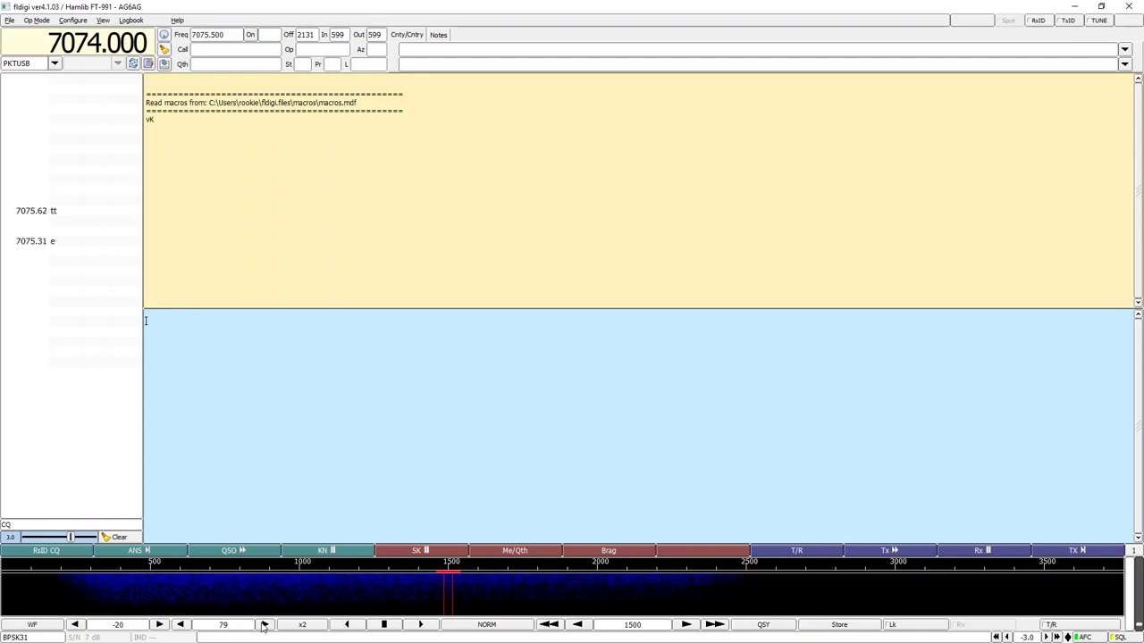
click(264, 624)
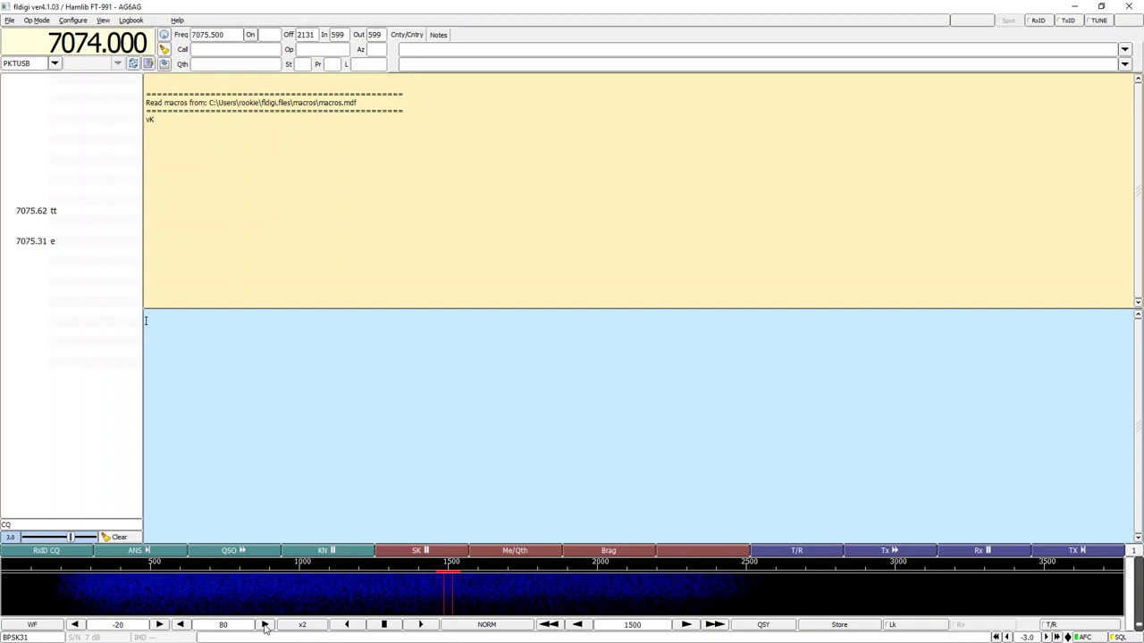
click(76, 625)
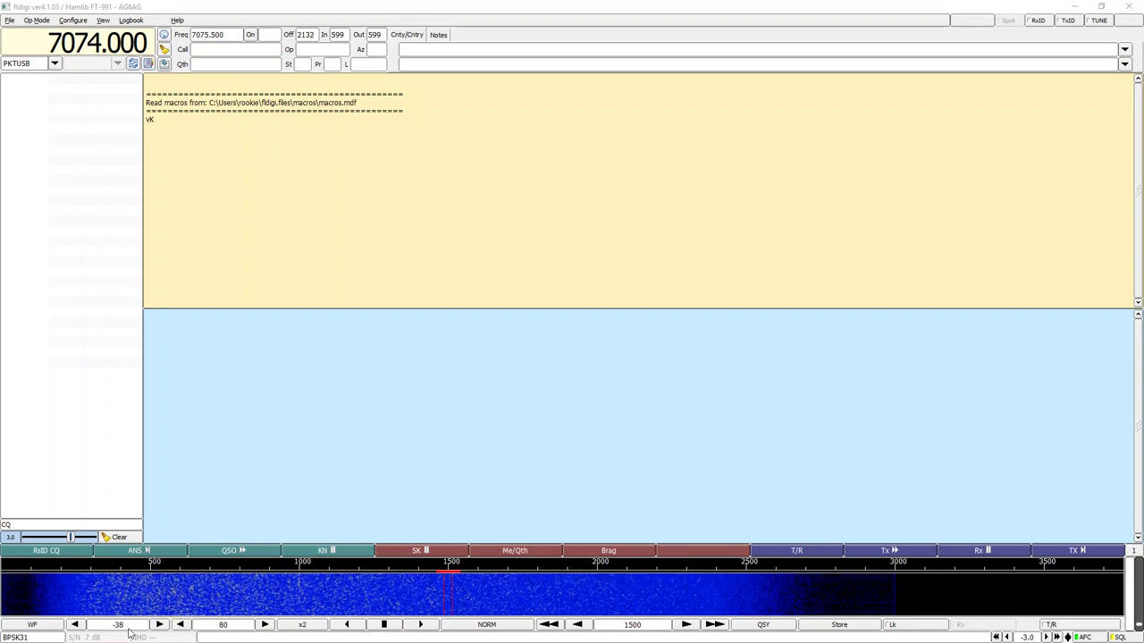
click(75, 625)
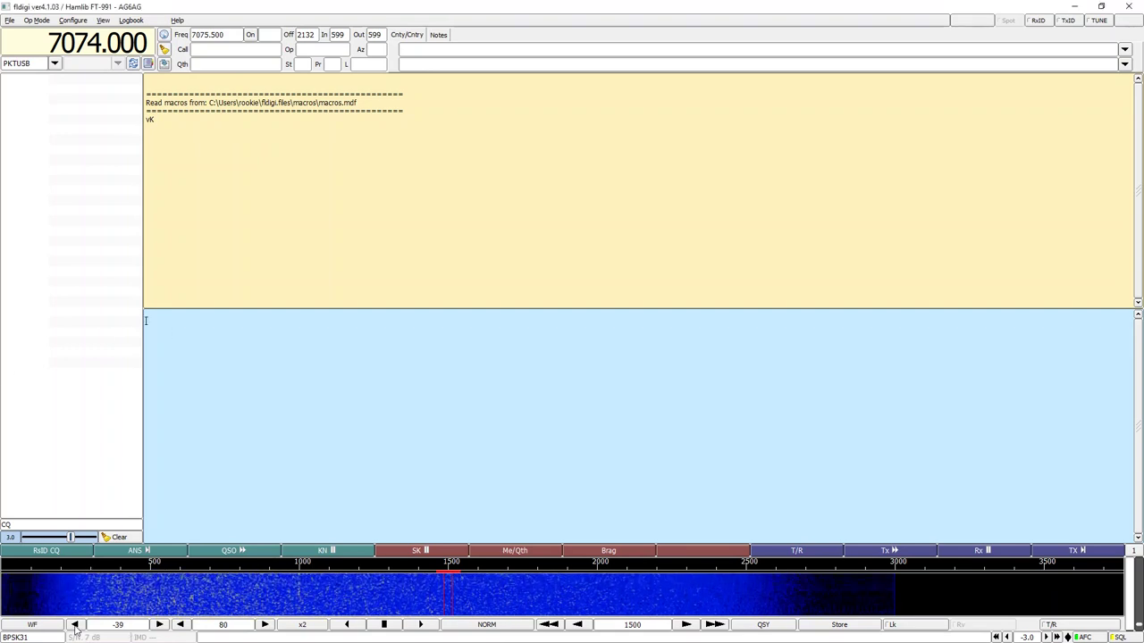
click(159, 626)
click(159, 626)
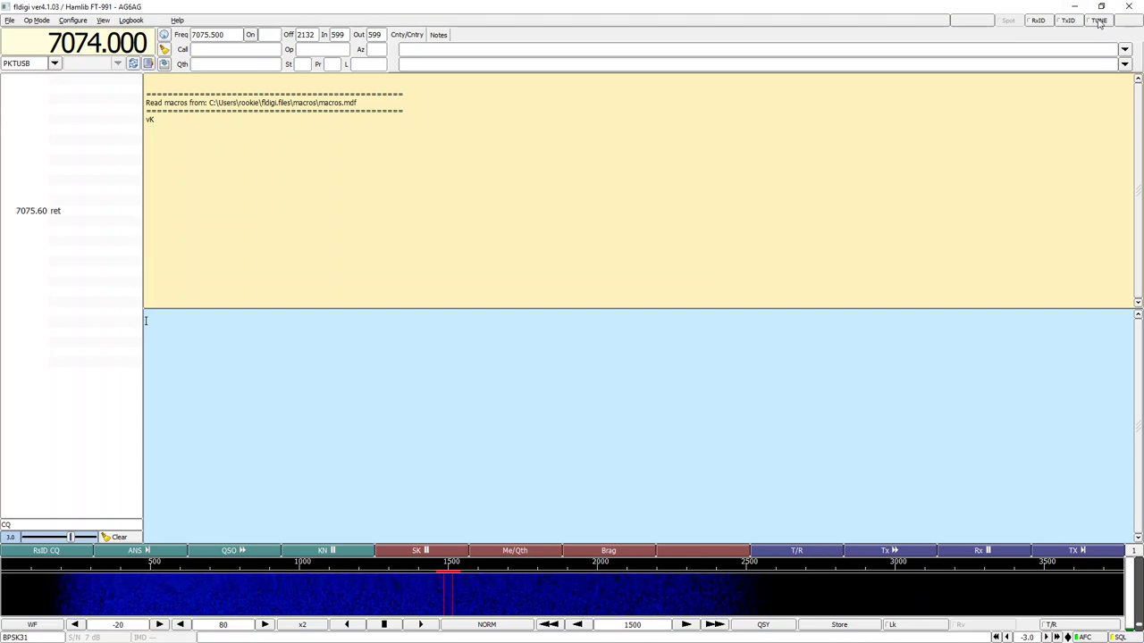
- Transmit a brief tune carrier at 1500 Hz, then stop transmitting
click(1098, 21)
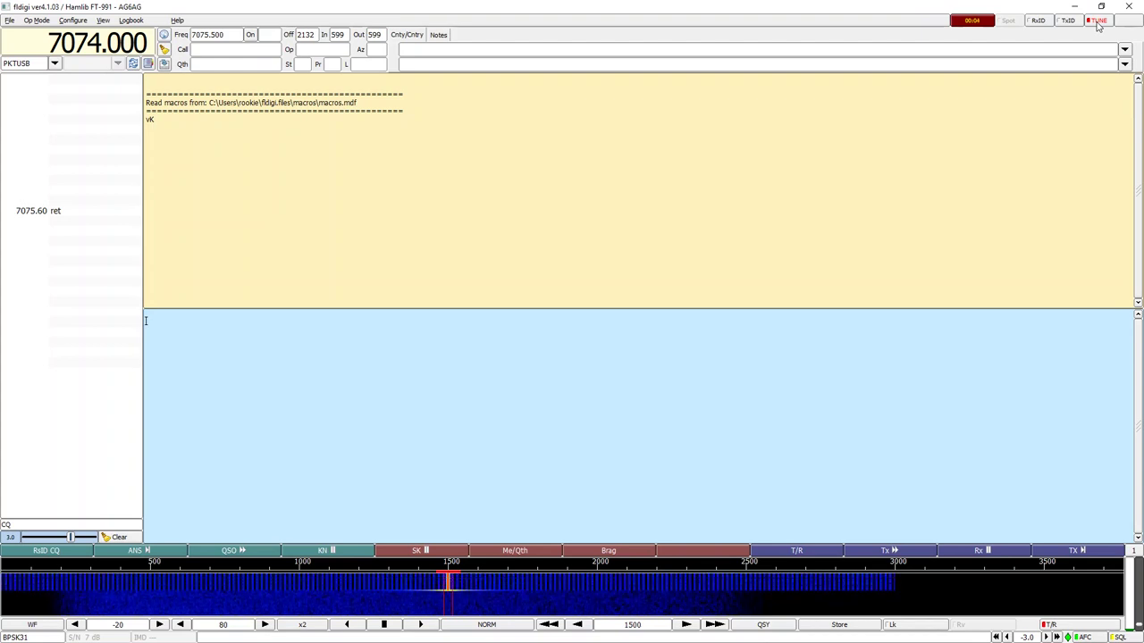
click(1098, 21)
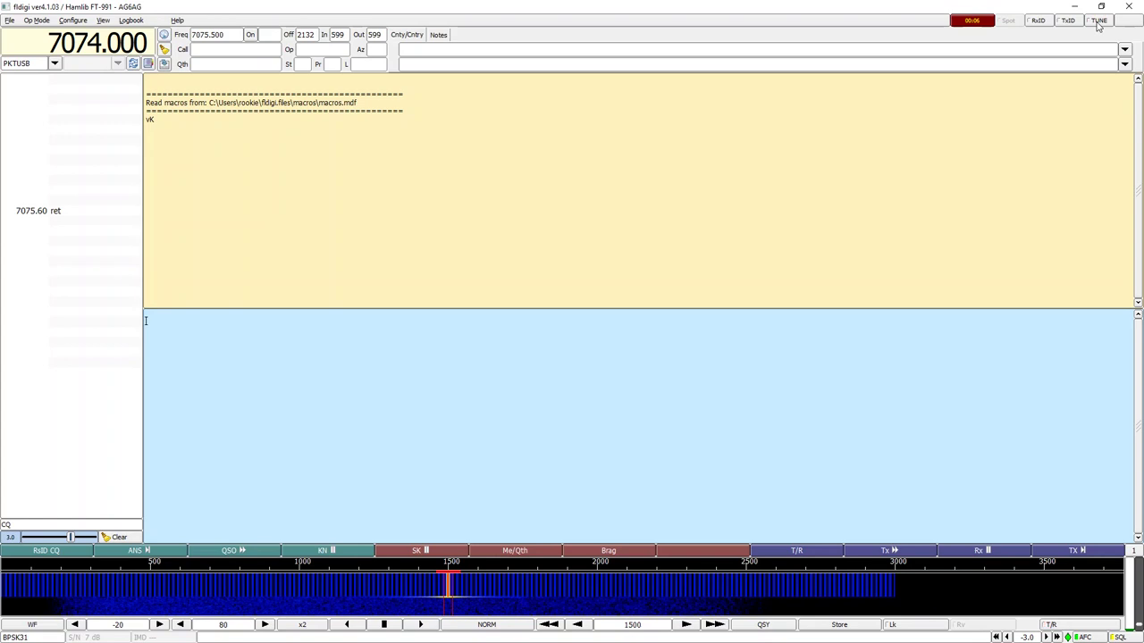